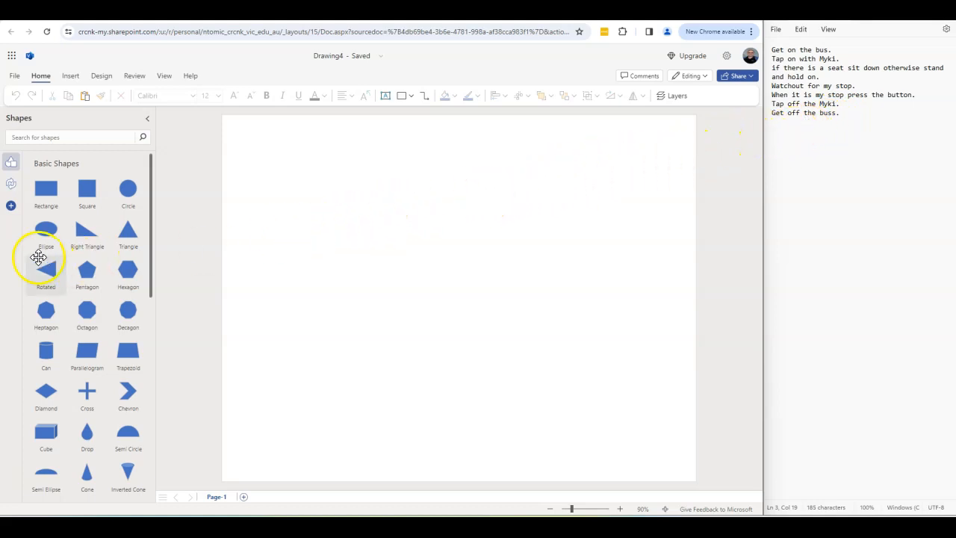
# Add a small ellipse labelled "Start" and place it near the page's upper-left corner.
pyautogui.moveTo(46, 233); pyautogui.dragTo(468, 154)
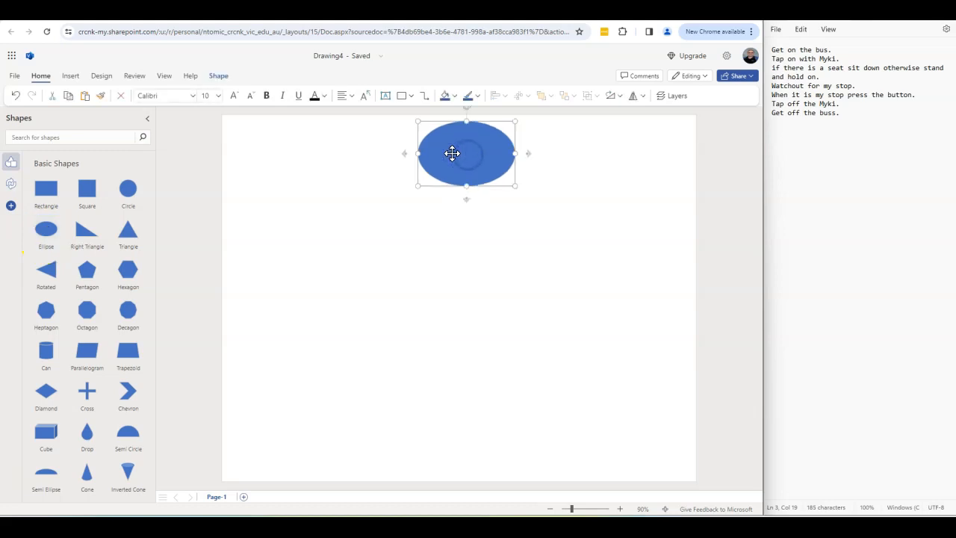
pyautogui.moveTo(416, 118); pyautogui.dragTo(458, 146)
pyautogui.doubleClick(480, 167)
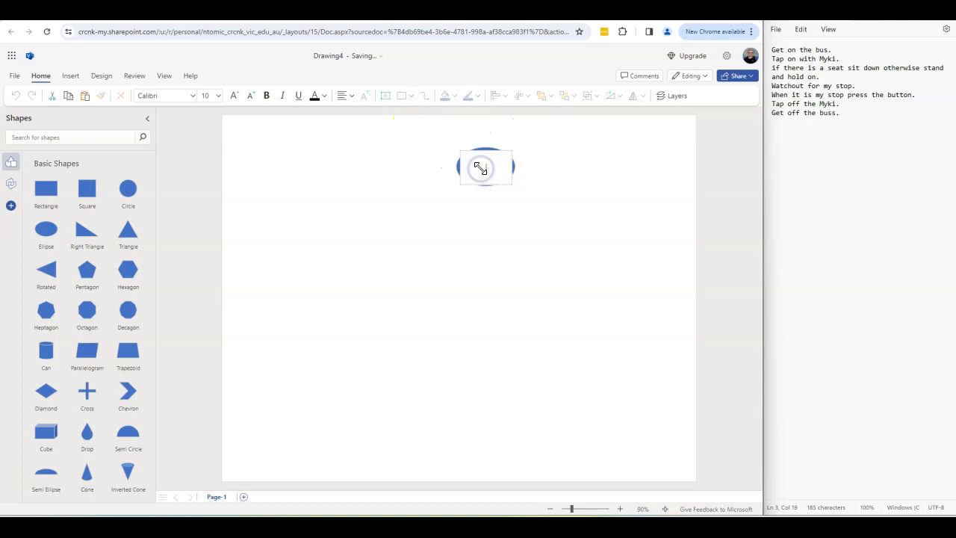
pyautogui.write('Start')
pyautogui.click(501, 245)
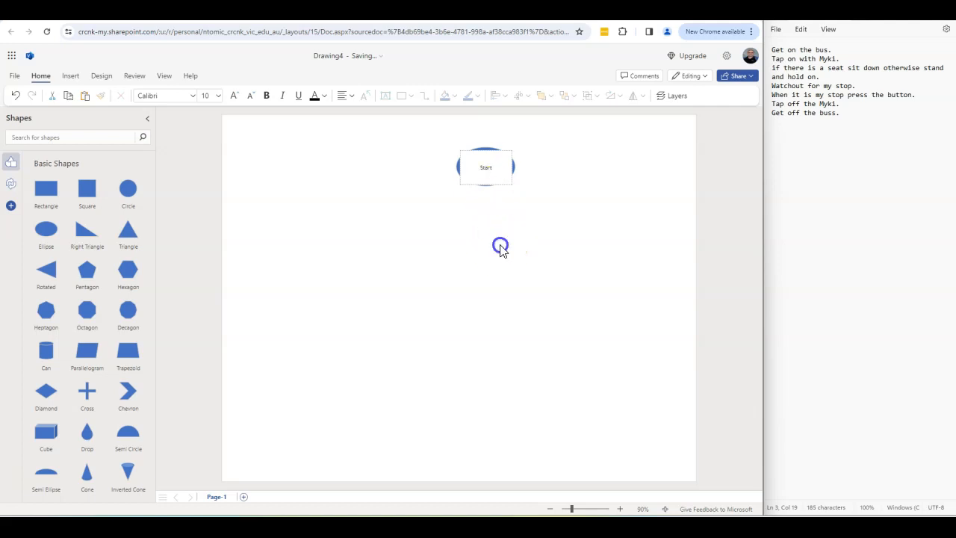
pyautogui.moveTo(501, 166); pyautogui.dragTo(303, 148)
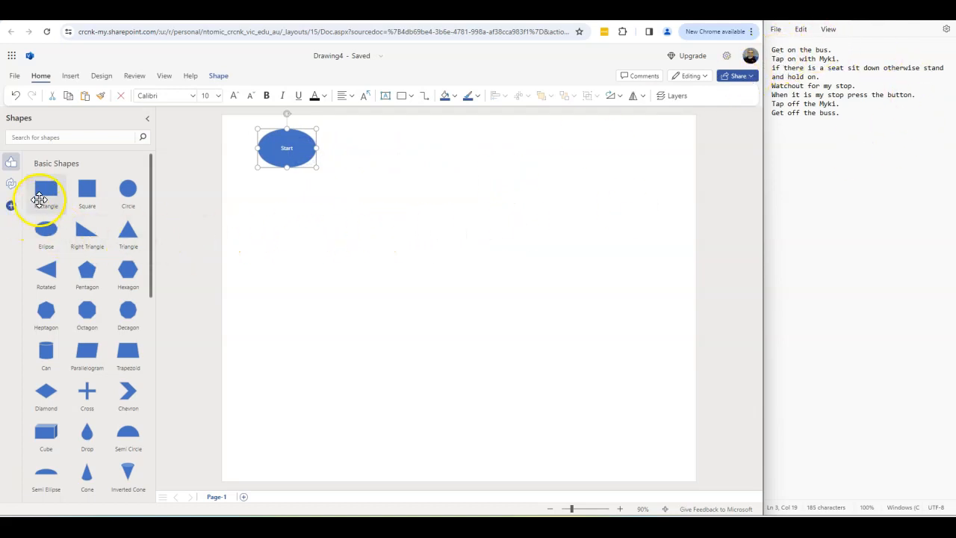
# Add a rectangle below the Start ellipse and label it "Get on the bus.".
pyautogui.moveTo(46, 188); pyautogui.dragTo(291, 223)
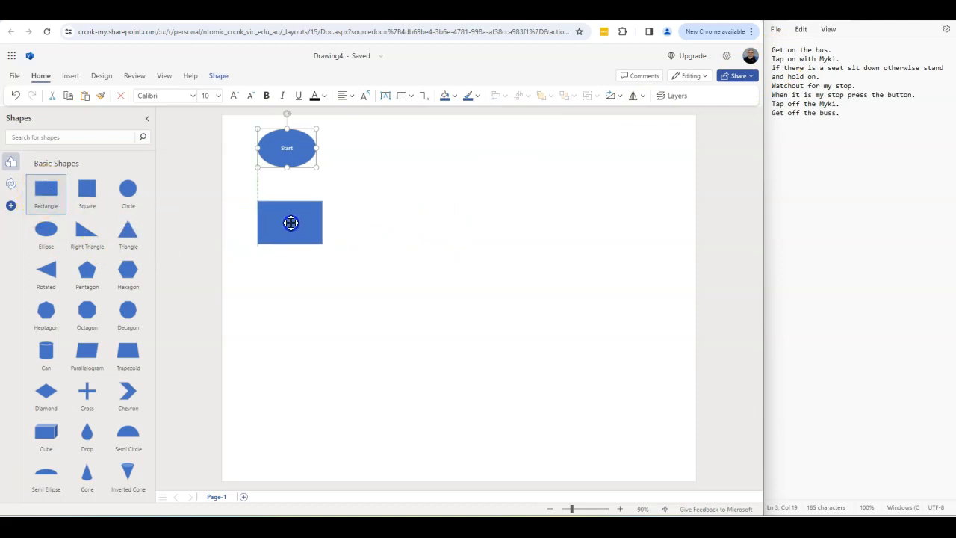
pyautogui.moveTo(290, 222); pyautogui.dragTo(290, 222)
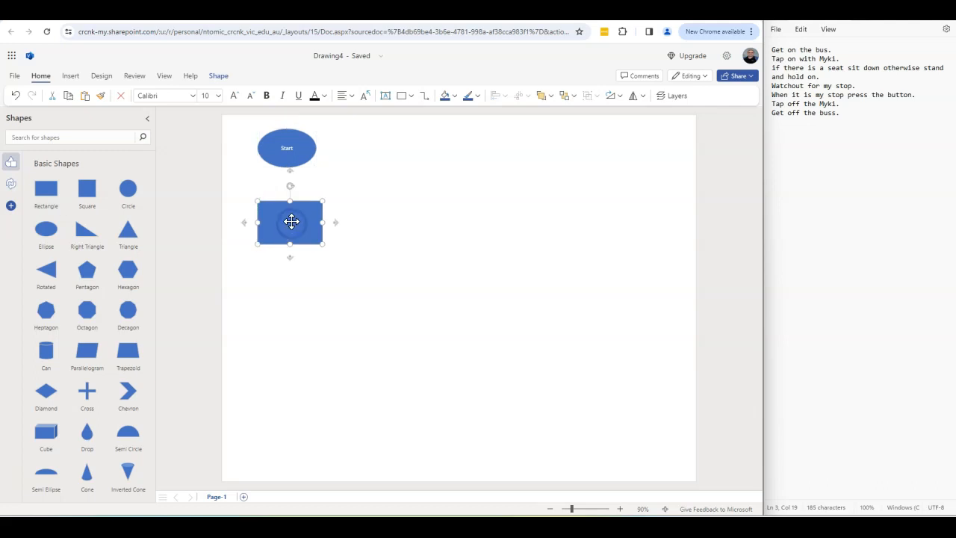
pyautogui.doubleClick(291, 222)
pyautogui.write('Ge')
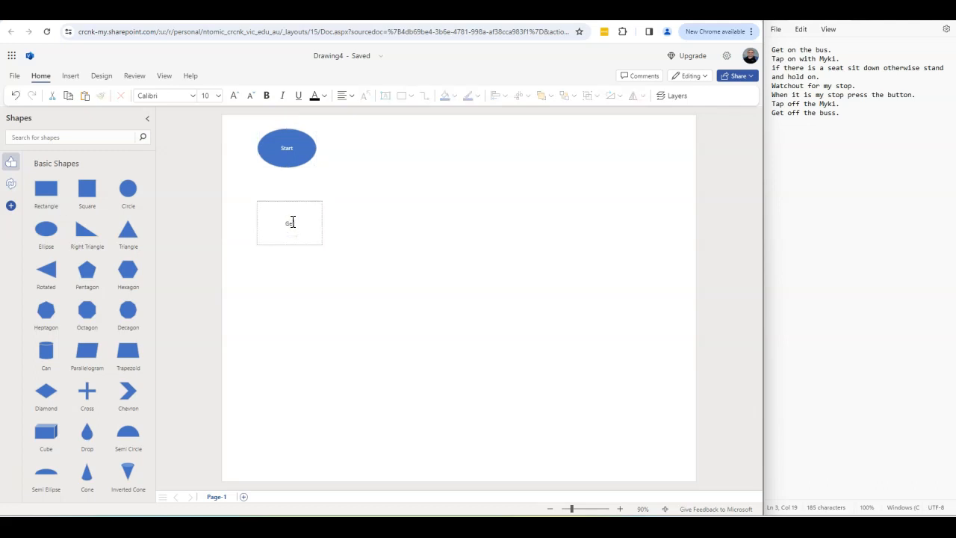
pyautogui.write('t on the bus.')
pyautogui.click(367, 252)
# Connect the Start ellipse to the "Get on the bus." rectangle with an arrow, centring the rectangle under the ellipse.
pyautogui.click(283, 165)
pyautogui.moveTo(283, 167); pyautogui.dragTo(303, 229)
pyautogui.click(380, 254)
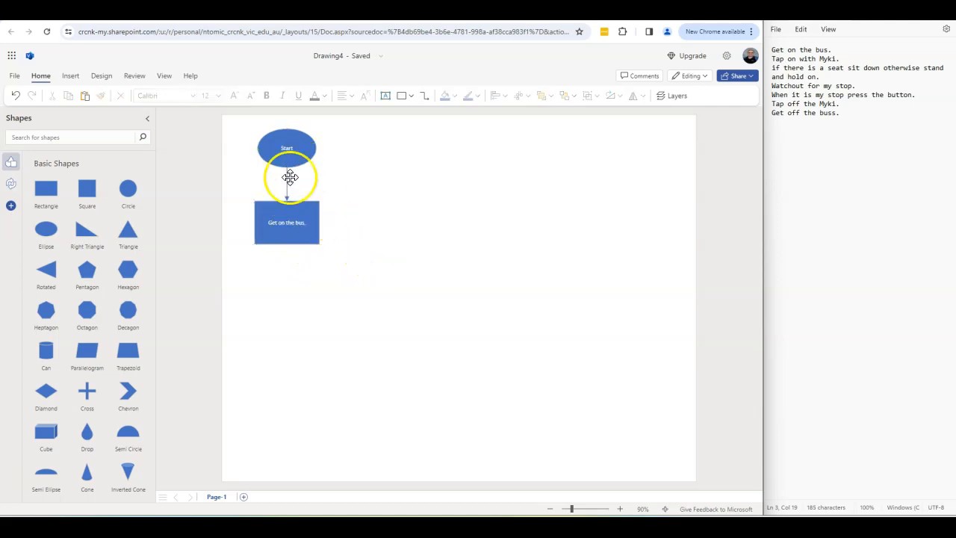
pyautogui.click(287, 203)
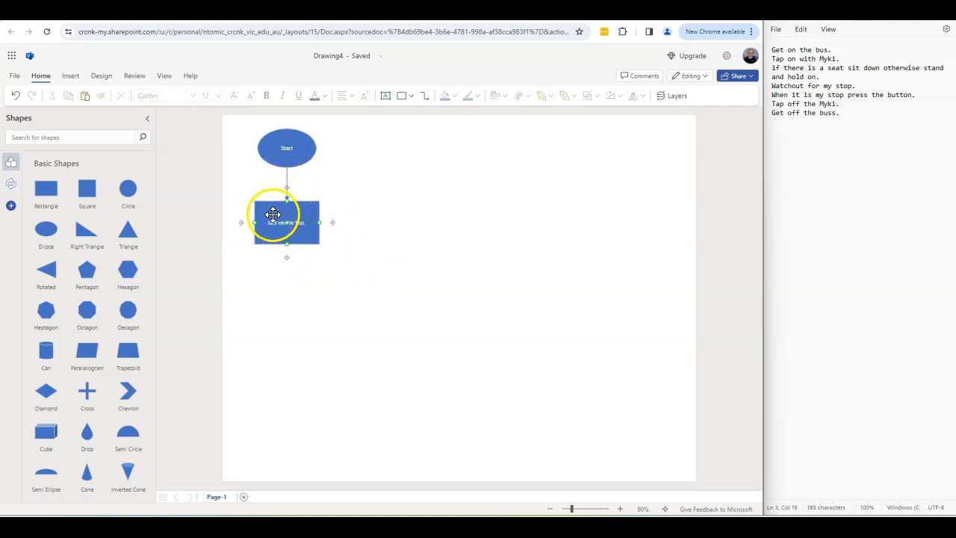
pyautogui.click(500, 207)
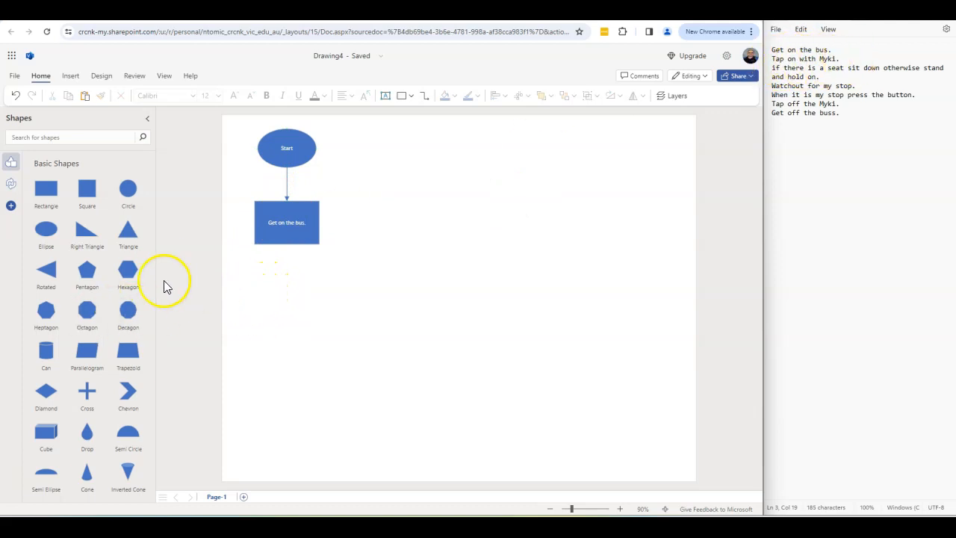
# Add a rectangle labelled "Tap on with Myki." below "Get on the bus." with an arrow leading to it.
pyautogui.moveTo(46, 189); pyautogui.dragTo(287, 293)
pyautogui.moveTo(287, 245); pyautogui.dragTo(287, 272)
pyautogui.doubleClick(286, 291)
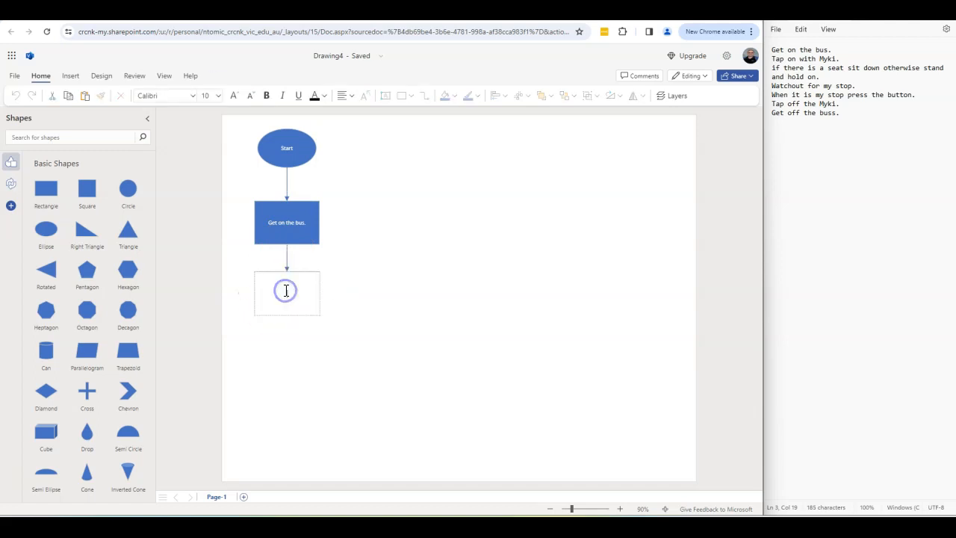
pyautogui.write('Tap on with Myki.')
pyautogui.click(292, 335)
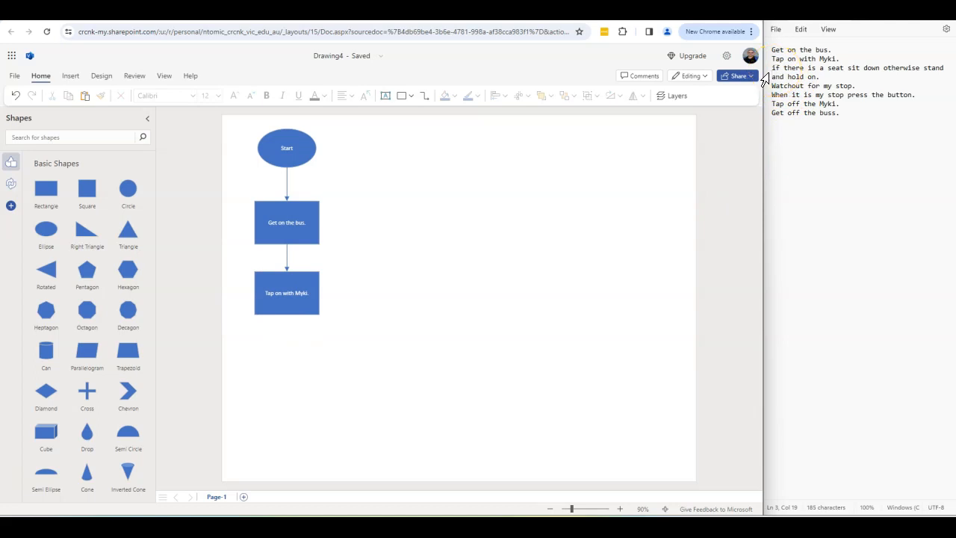
# Add a diamond labelled "Is there a seat?" to the right of "Tap on with Myki." and connect that rectangle to it.
pyautogui.moveTo(763, 73)
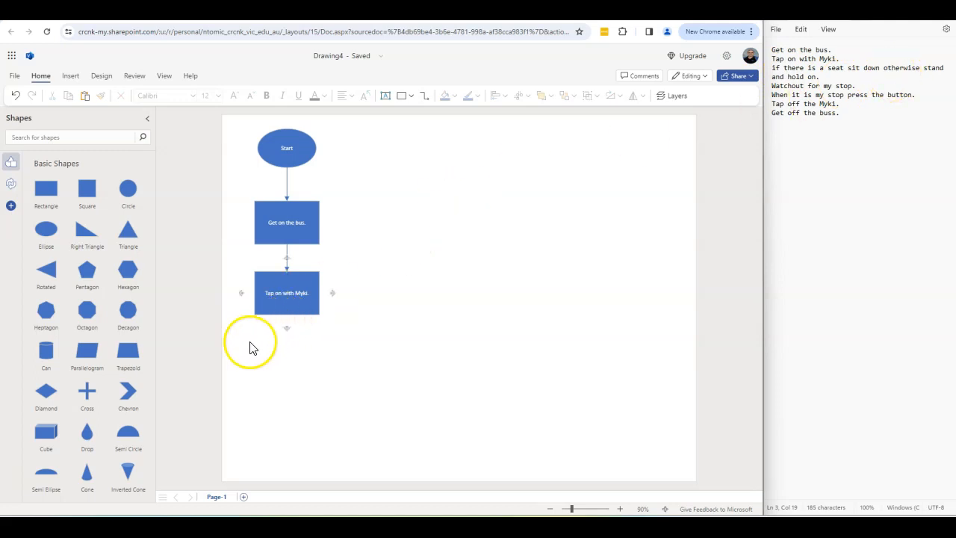
pyautogui.moveTo(44, 396); pyautogui.dragTo(400, 294)
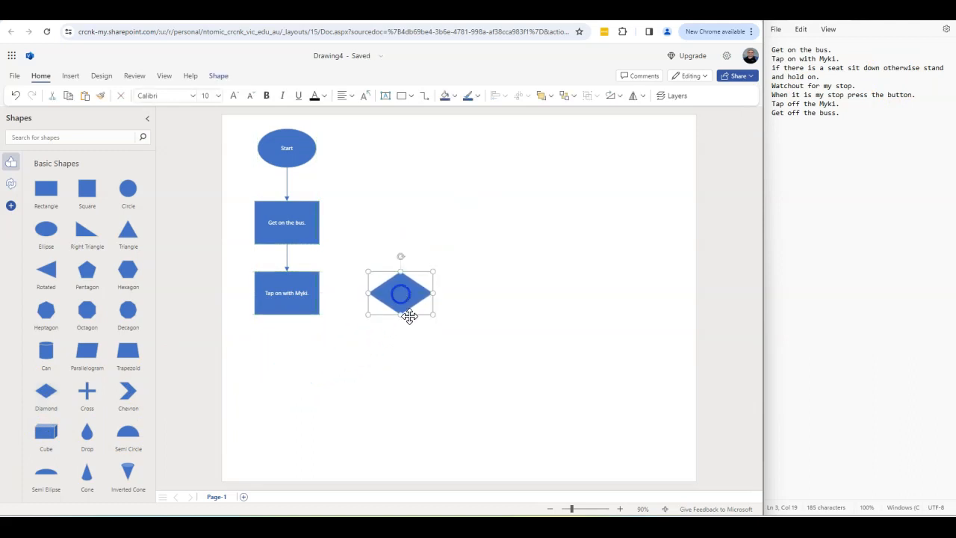
pyautogui.doubleClick(400, 293)
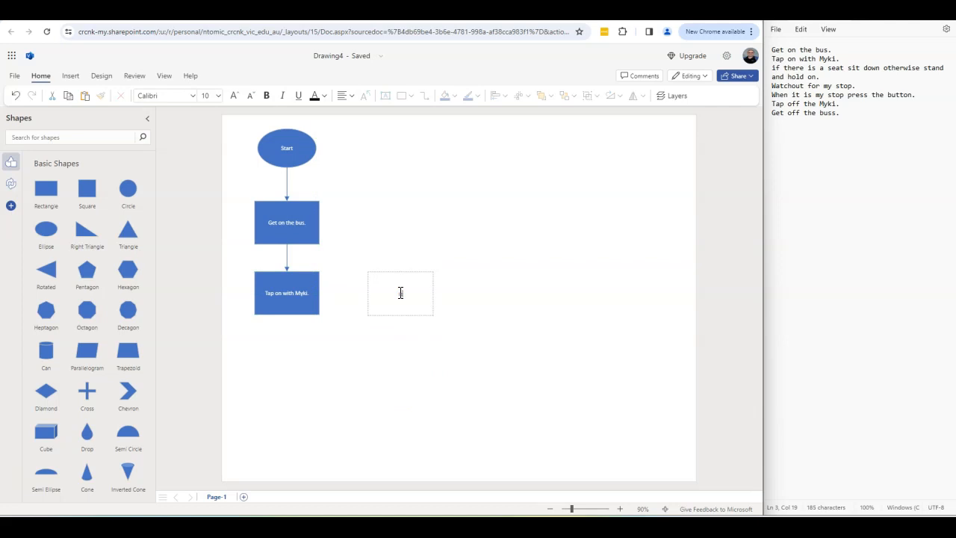
pyautogui.write('Is there a seat')
pyautogui.click(413, 387)
pyautogui.click(421, 301)
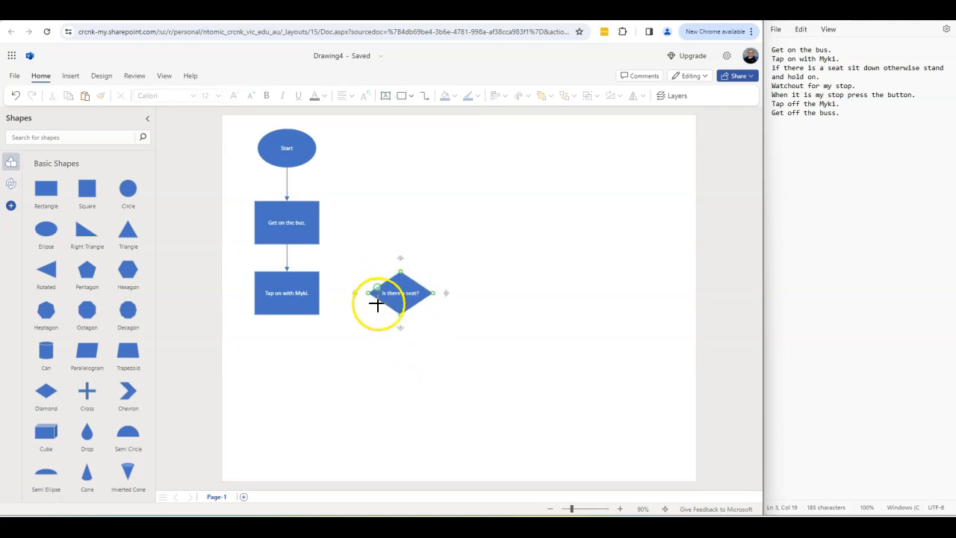
pyautogui.moveTo(320, 292); pyautogui.dragTo(364, 293)
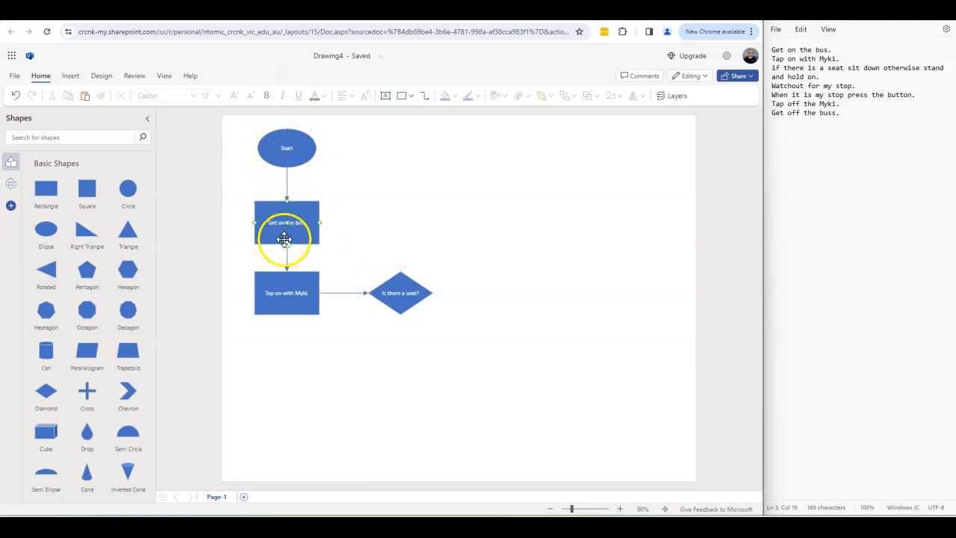
# Add a blank rectangle to the right of the "Is there a seat?" diamond and connect the diamond to it.
pyautogui.click(417, 299)
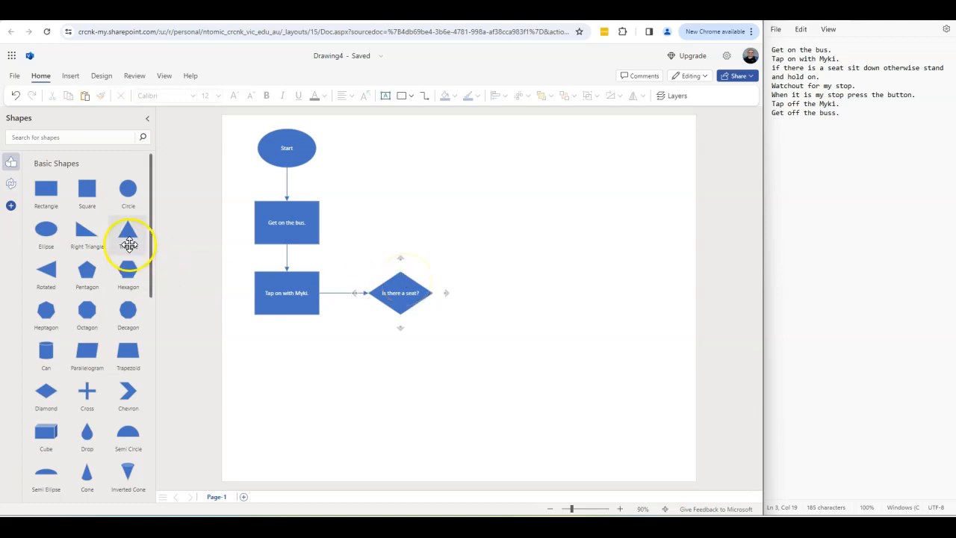
pyautogui.moveTo(45, 190); pyautogui.dragTo(499, 295)
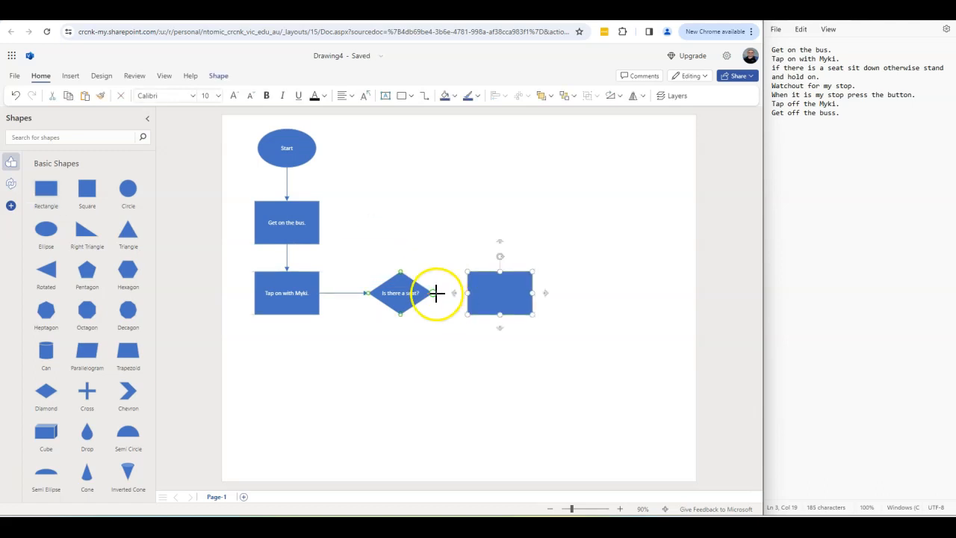
pyautogui.moveTo(432, 293); pyautogui.dragTo(466, 295)
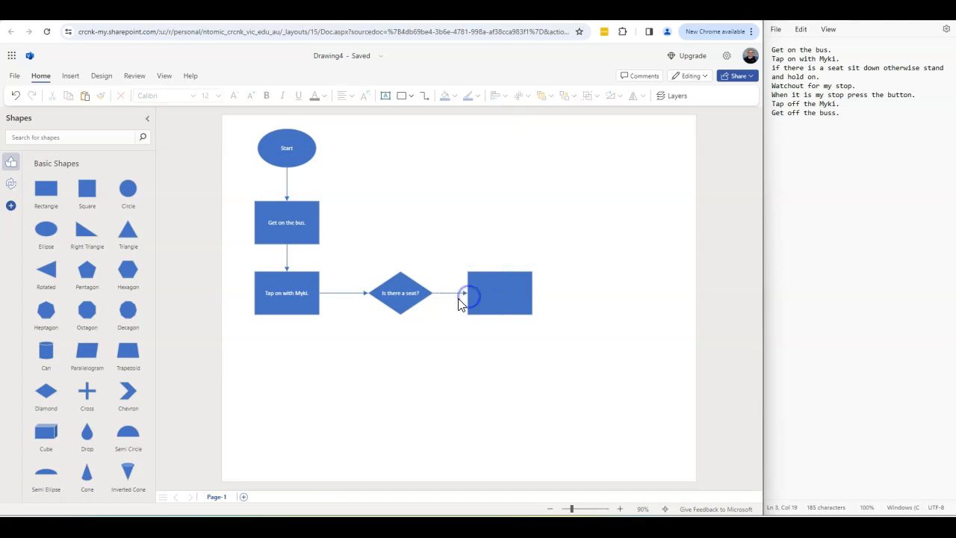
# Add a text label to the connector between the "Is there a seat?" diamond and the blank rectangle.
pyautogui.click(450, 293)
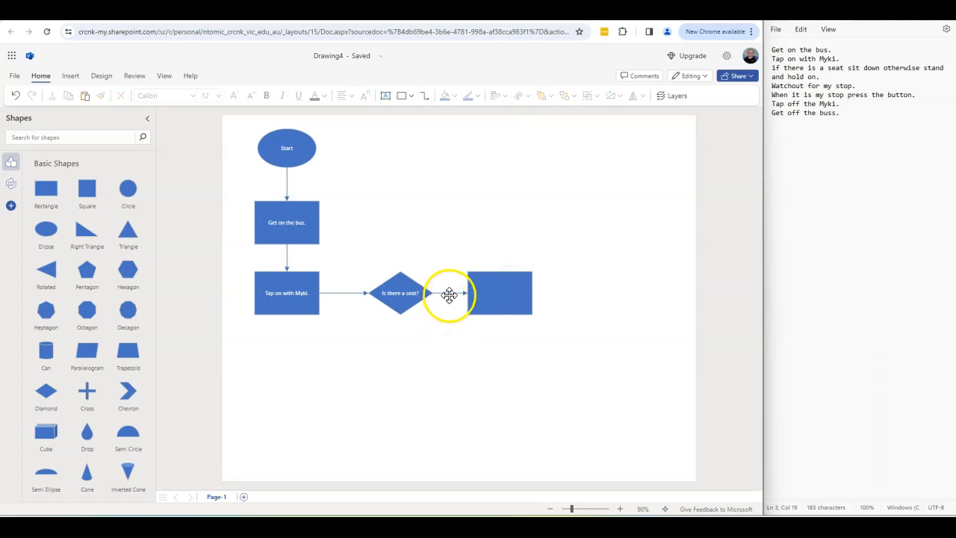
pyautogui.doubleClick(449, 295)
pyautogui.doubleClick(448, 292)
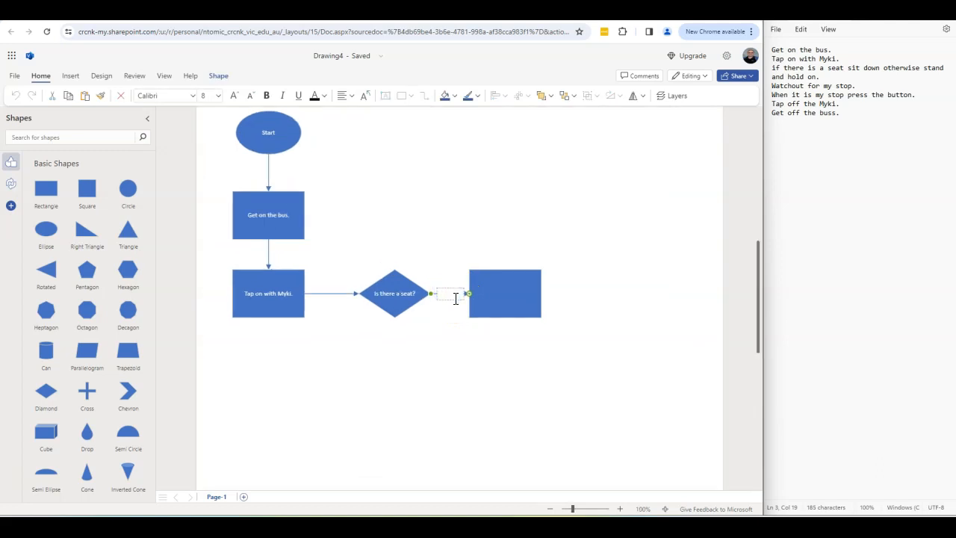
pyautogui.click(420, 342)
# Label the blank rectangle to the right of the decision diamond "Sit down".
pyautogui.click(517, 288)
pyautogui.click(850, 73)
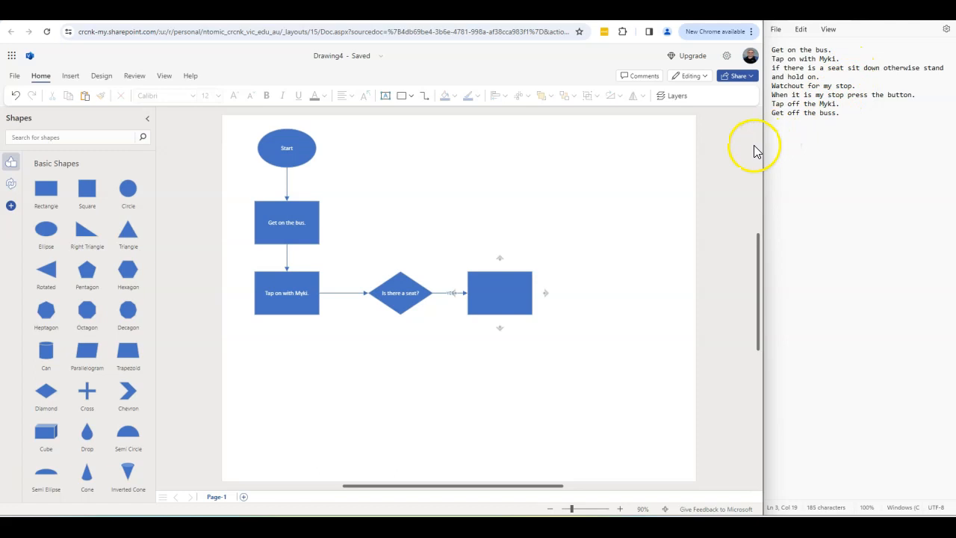
pyautogui.click(503, 297)
pyautogui.click(502, 297)
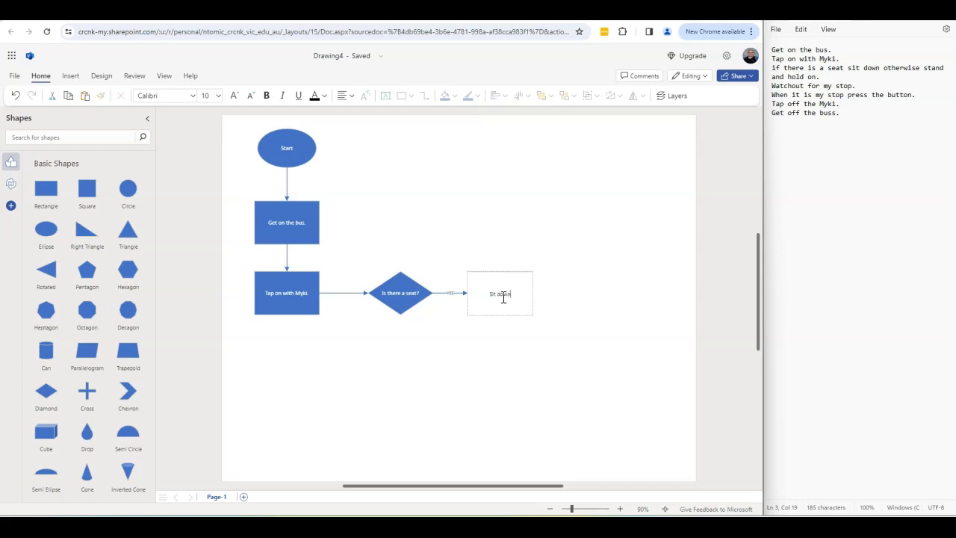
pyautogui.click(427, 394)
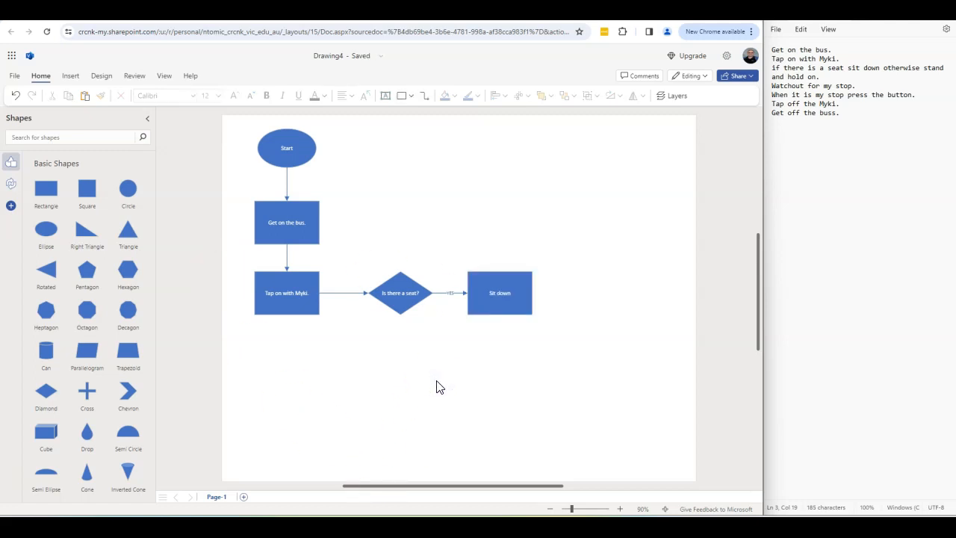